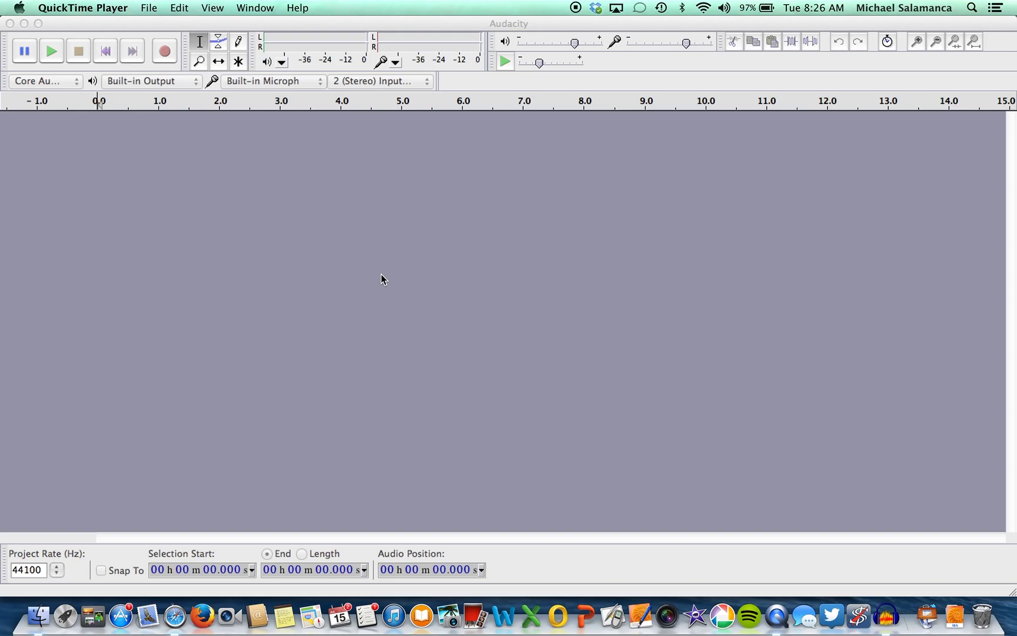
Step: Record two short test clips, deleting each test track afterwards
{"action": "left_click", "coordinate": [24, 54]}
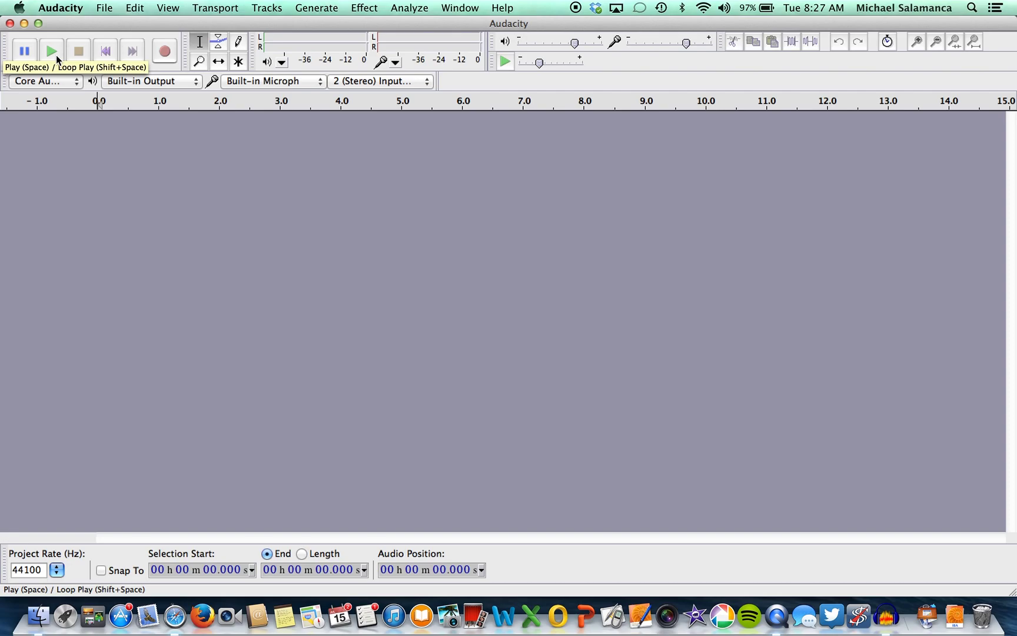
{"action": "left_click", "coordinate": [80, 52]}
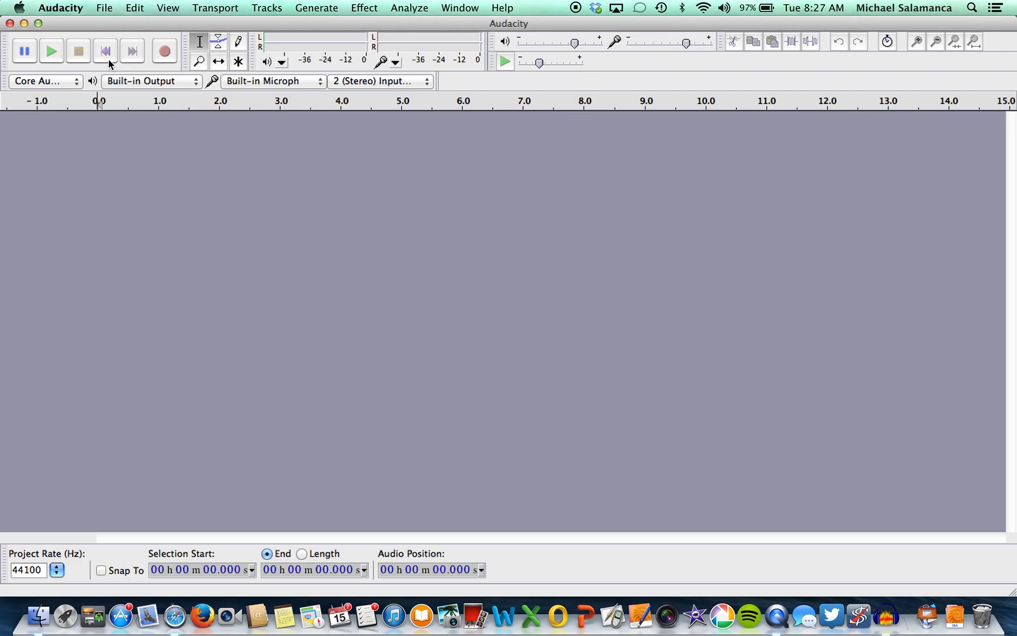
{"action": "left_click", "coordinate": [106, 52]}
{"action": "left_click", "coordinate": [134, 54]}
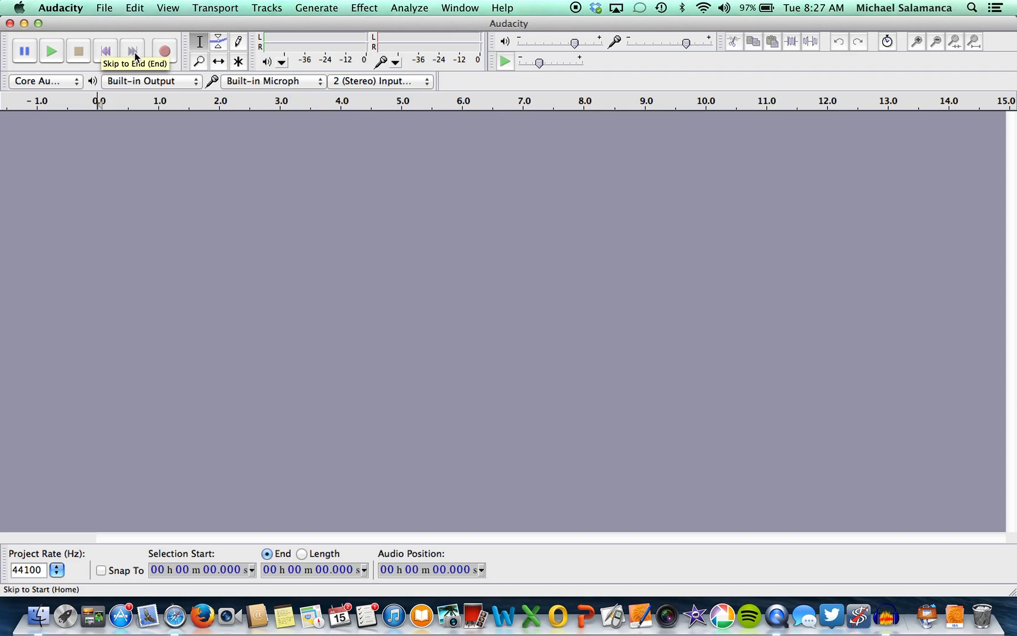
{"action": "left_click", "coordinate": [165, 53]}
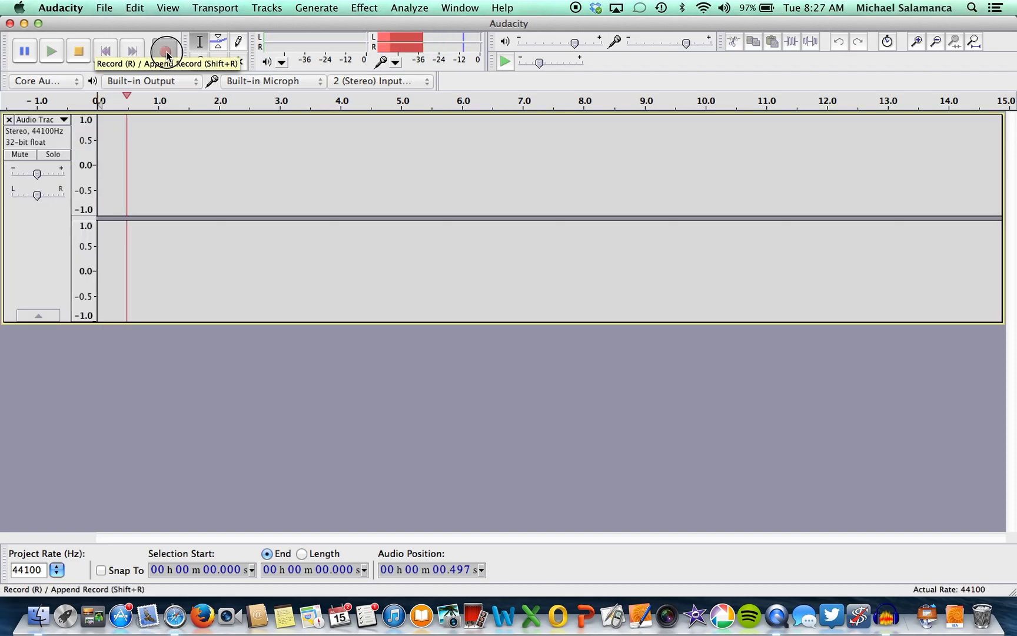
{"action": "left_click", "coordinate": [80, 49]}
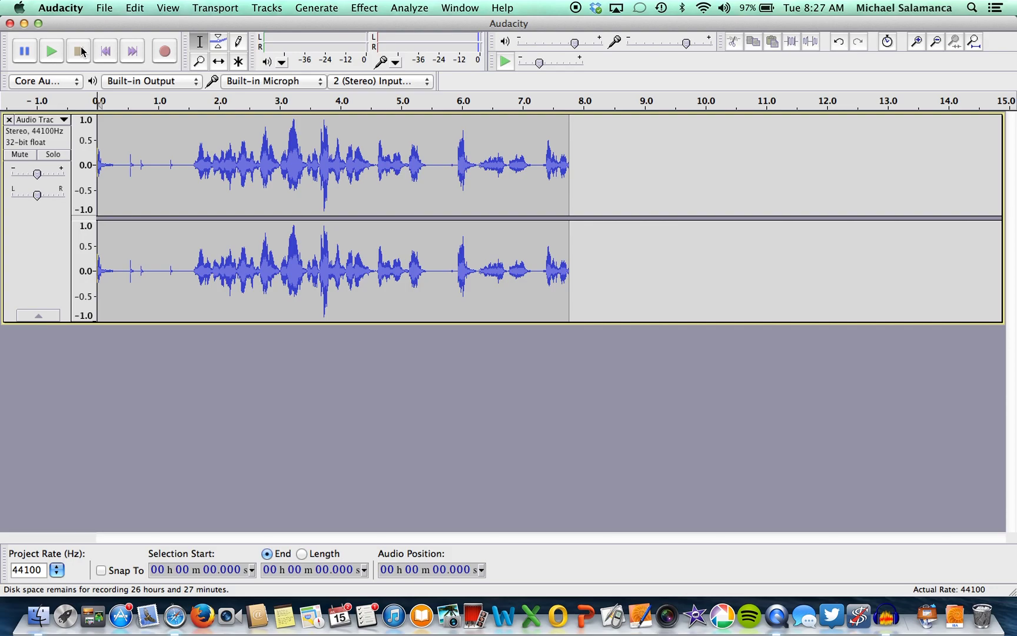
{"action": "left_click", "coordinate": [9, 120]}
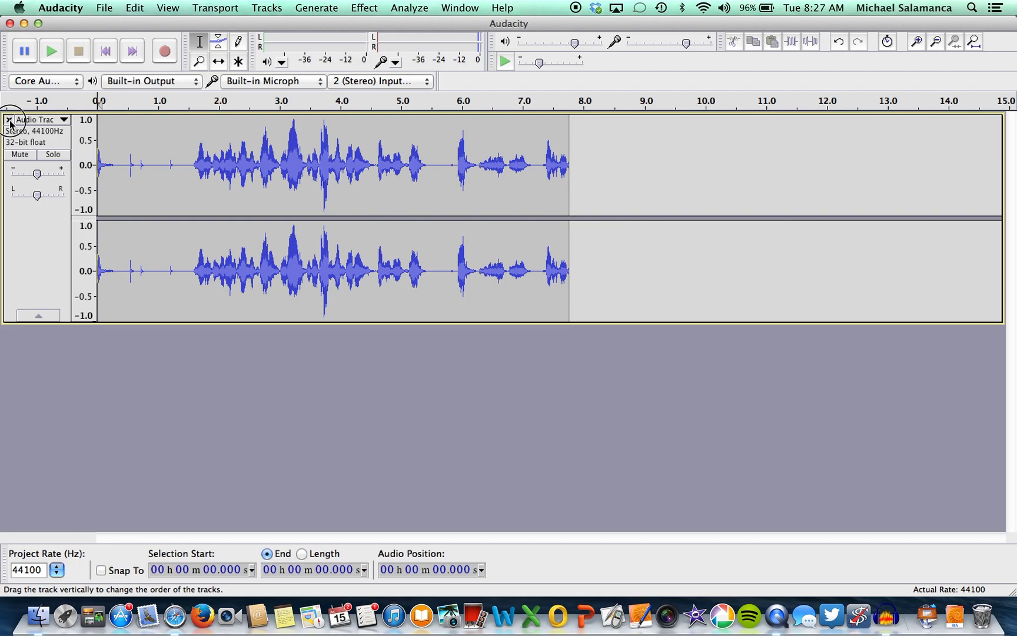
{"action": "left_click", "coordinate": [162, 53]}
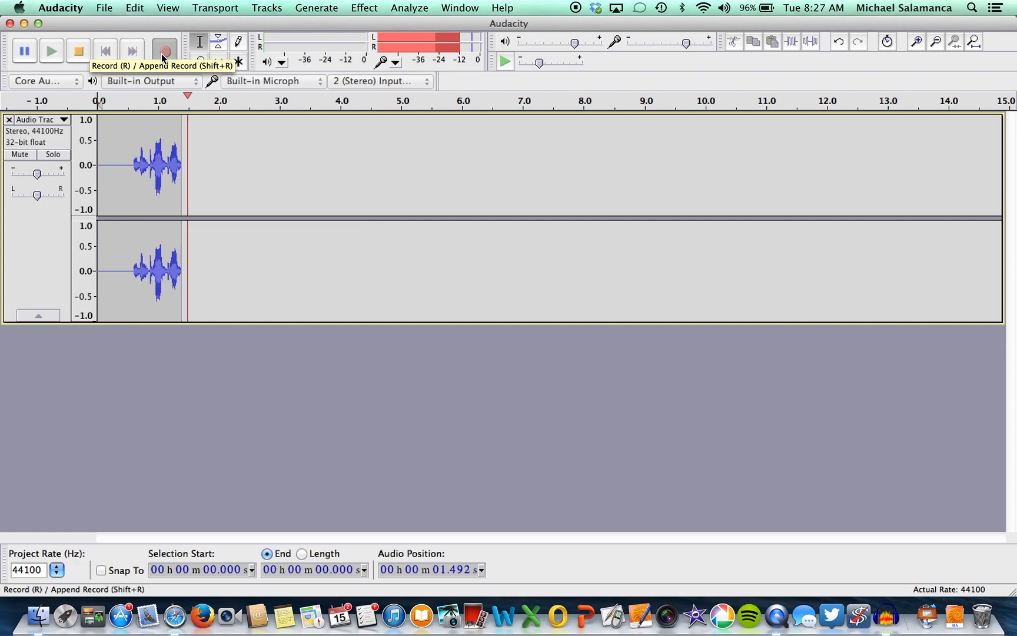
{"action": "left_click", "coordinate": [80, 53]}
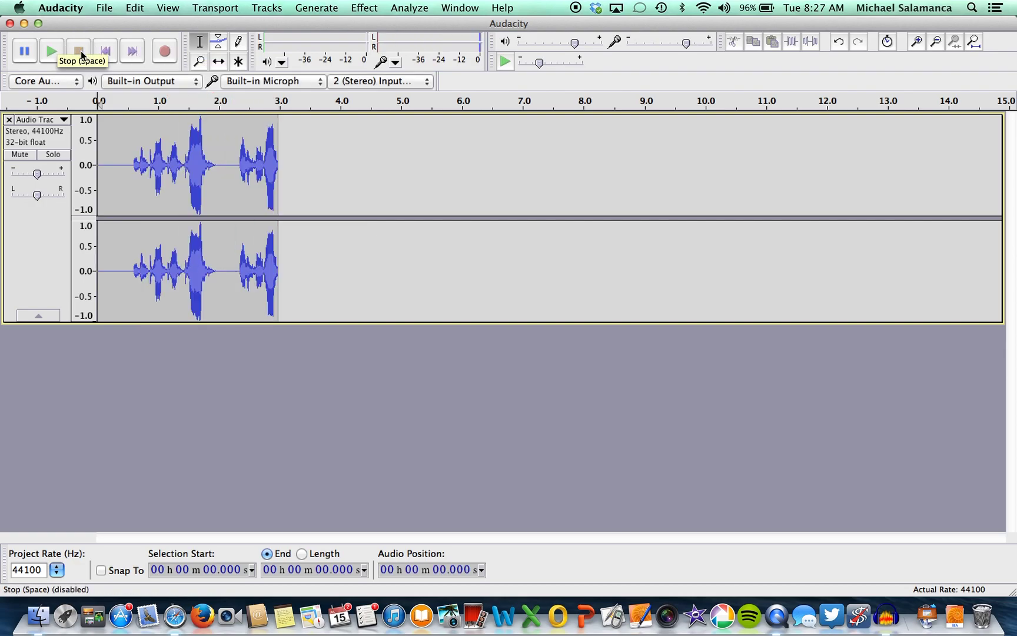
{"action": "left_click", "coordinate": [9, 120]}
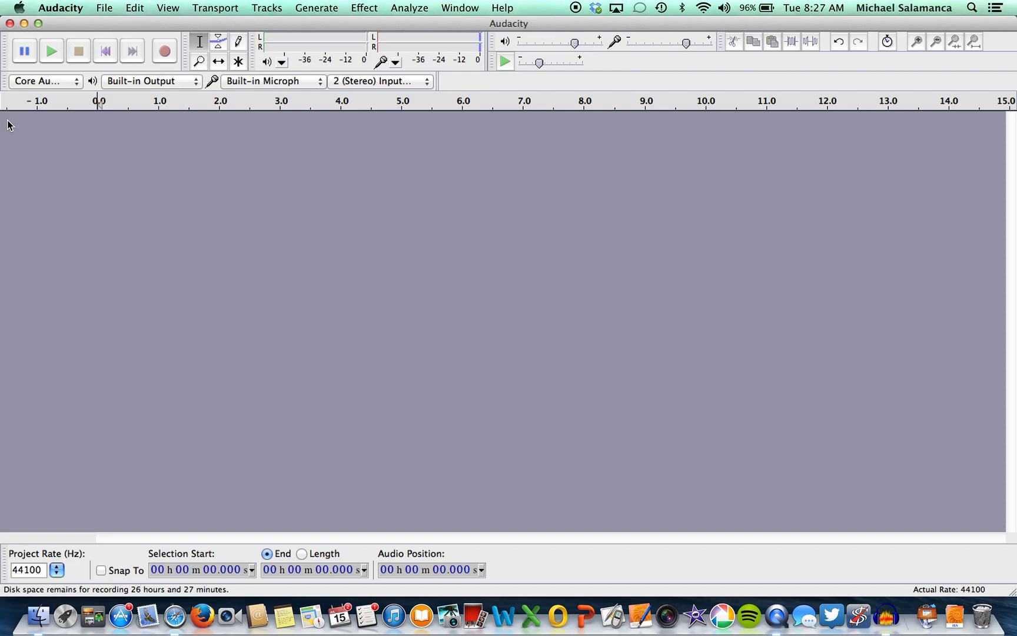
Step: Record the steady tone for about 4 seconds onto a new stereo track
{"action": "left_click", "coordinate": [165, 52]}
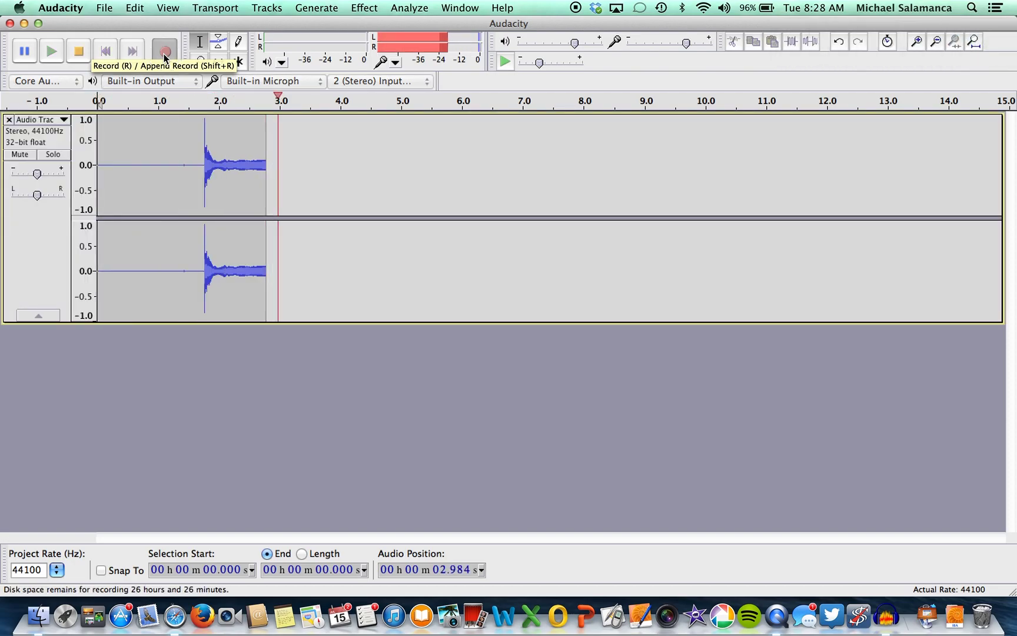
{"action": "left_click", "coordinate": [87, 52]}
{"action": "left_click", "coordinate": [86, 52]}
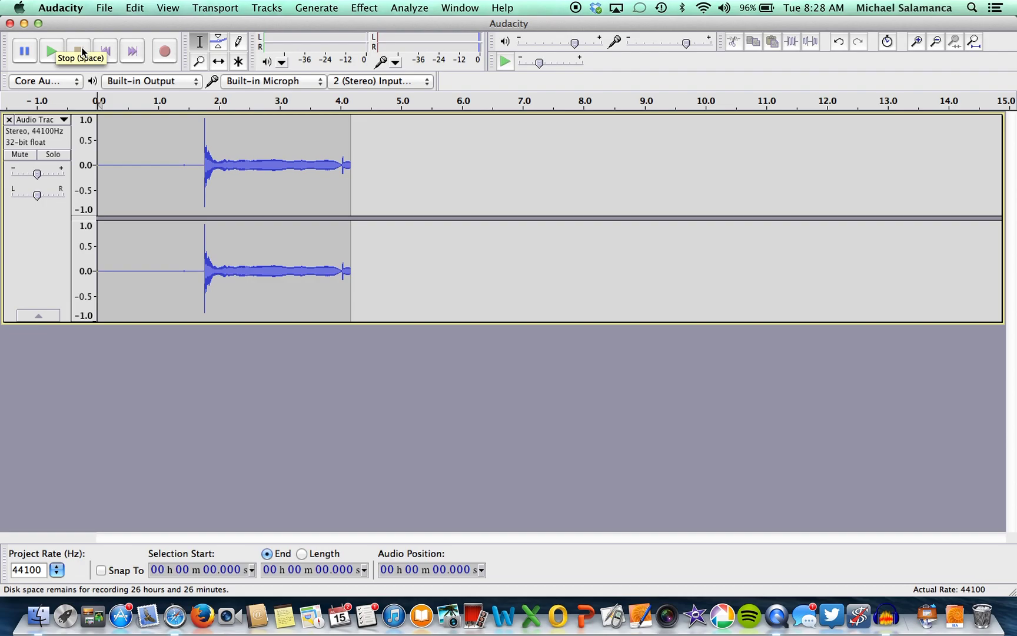
Step: Select the steady tone from 2.496 s to 3.587 s and open the Analyze menu
{"action": "left_click", "coordinate": [200, 45]}
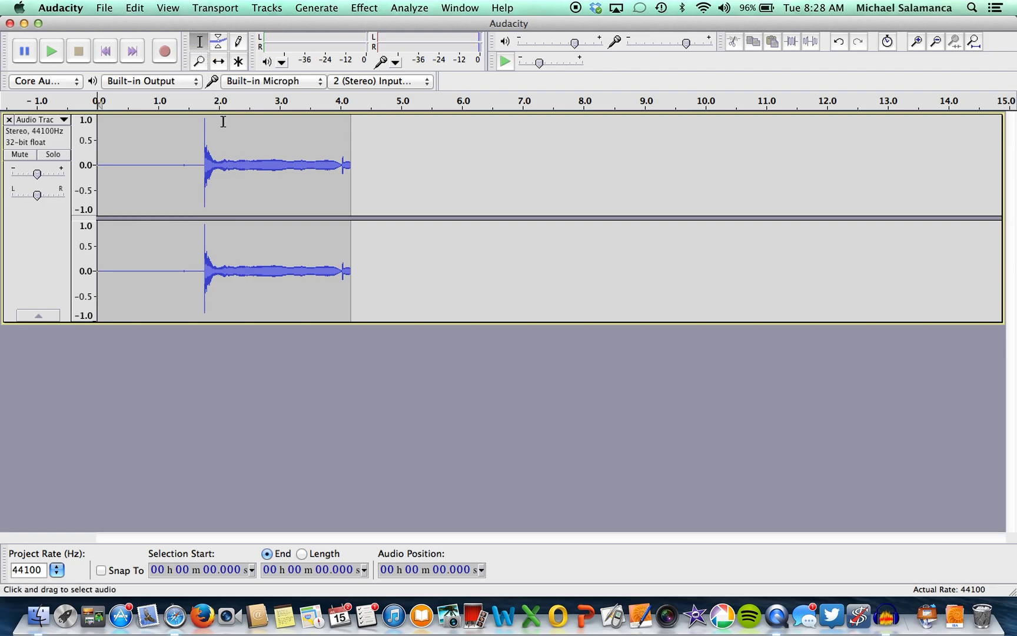
{"action": "left_click", "coordinate": [240, 158]}
{"action": "left_click_drag", "start_coordinate": [249, 158], "coordinate": [313, 170]}
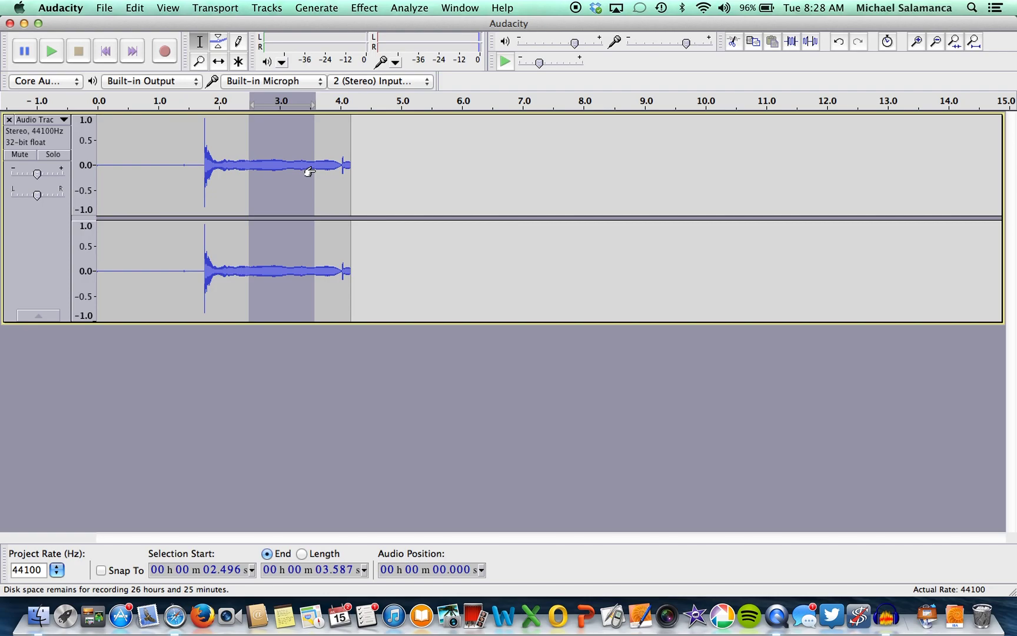
{"action": "left_click", "coordinate": [409, 7]}
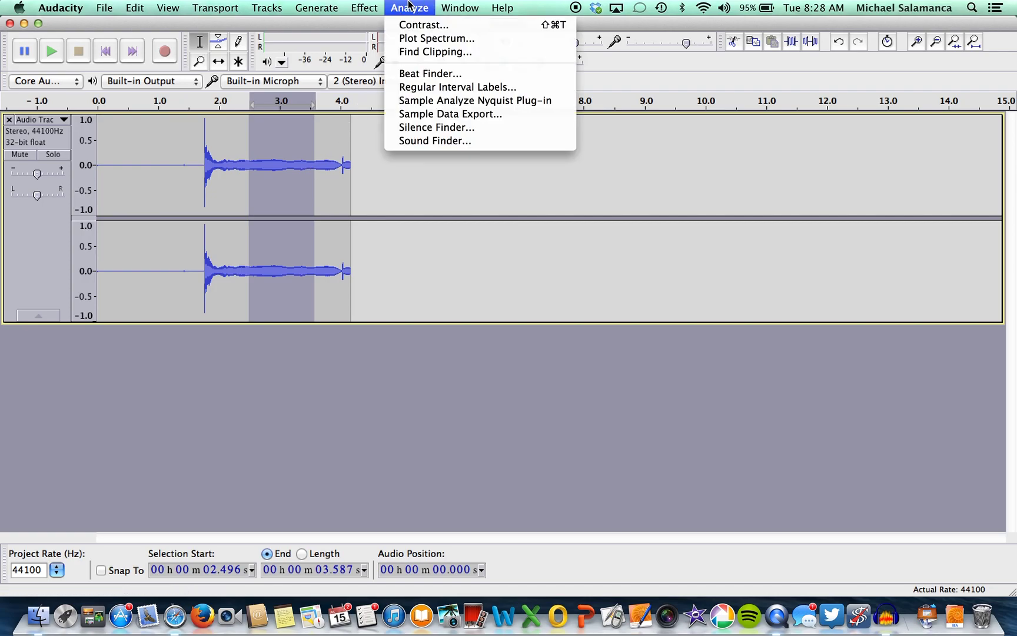
{"action": "left_click", "coordinate": [420, 39]}
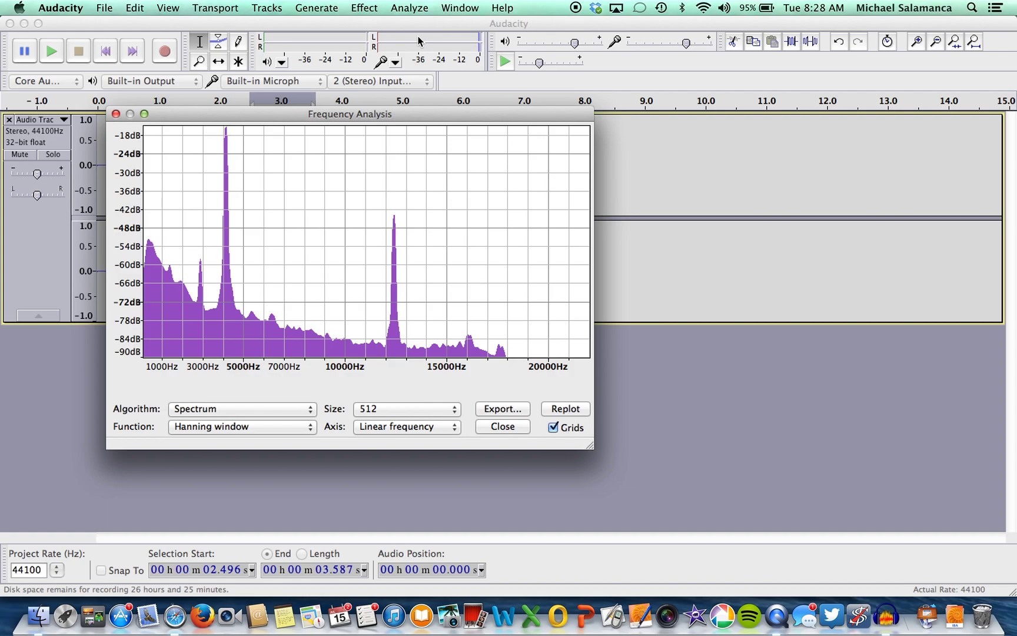
{"action": "mouse_move", "coordinate": [283, 154]}
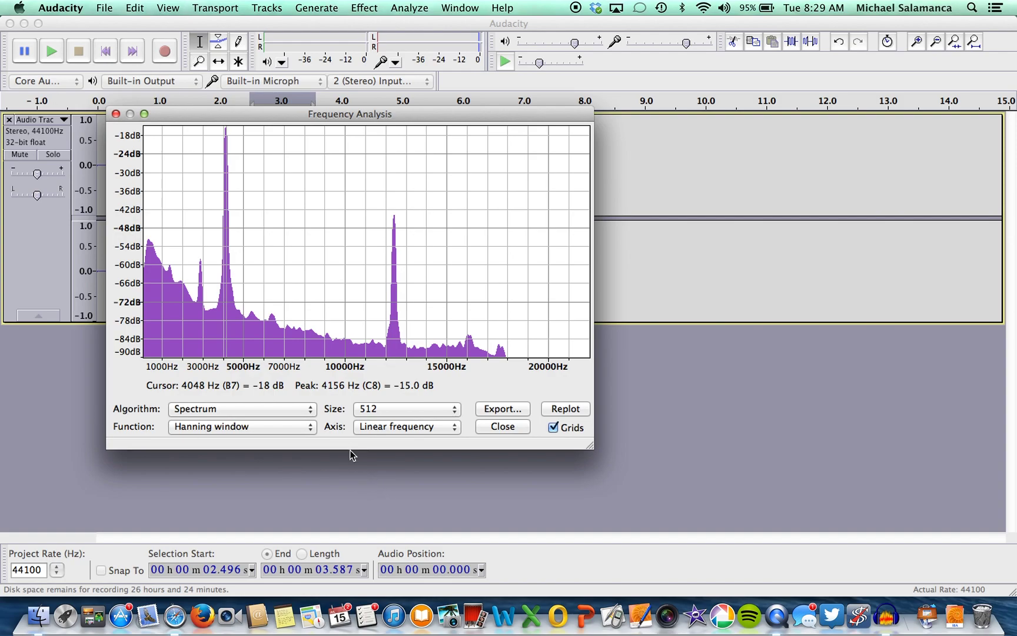
{"action": "left_click", "coordinate": [344, 387]}
{"action": "left_click", "coordinate": [495, 429]}
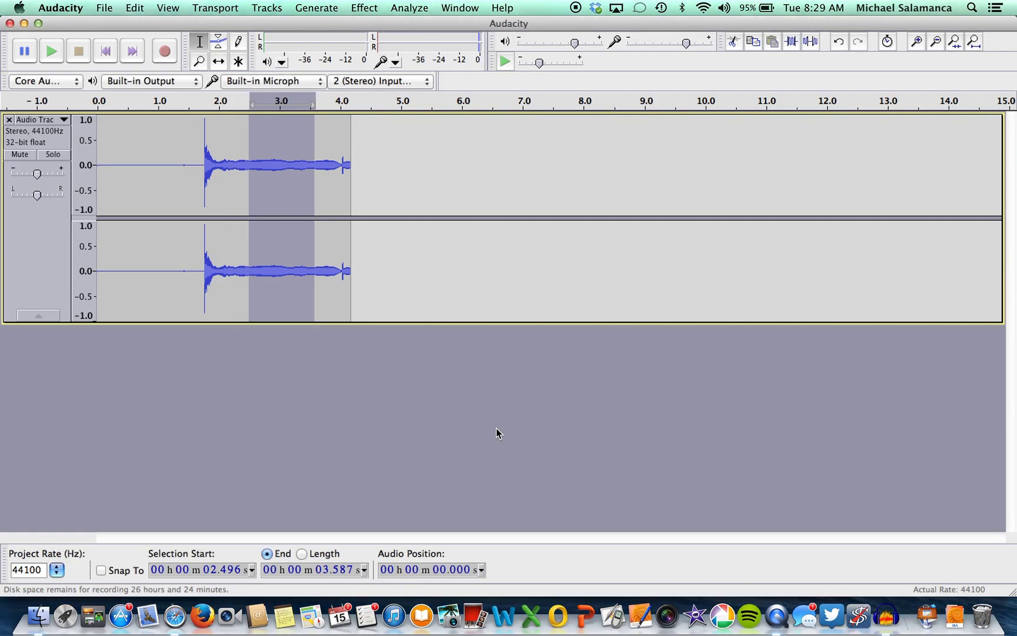
Step: Set the cursor at 2.868 s and try Zoom In and Zoom Out, ending at the full 15-second view
{"action": "left_click", "coordinate": [284, 177]}
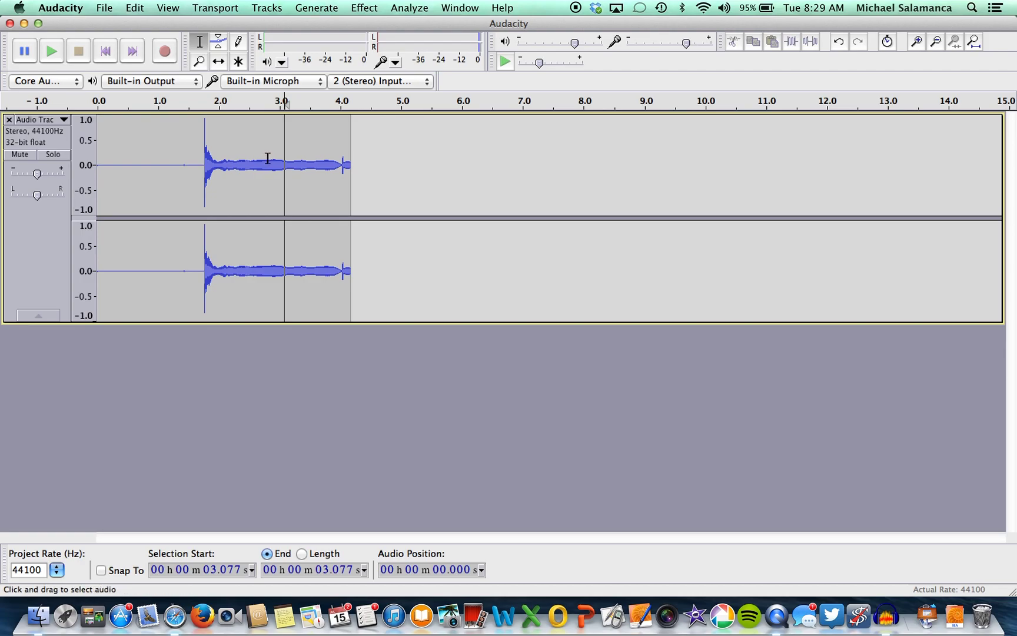
{"action": "left_click", "coordinate": [272, 167]}
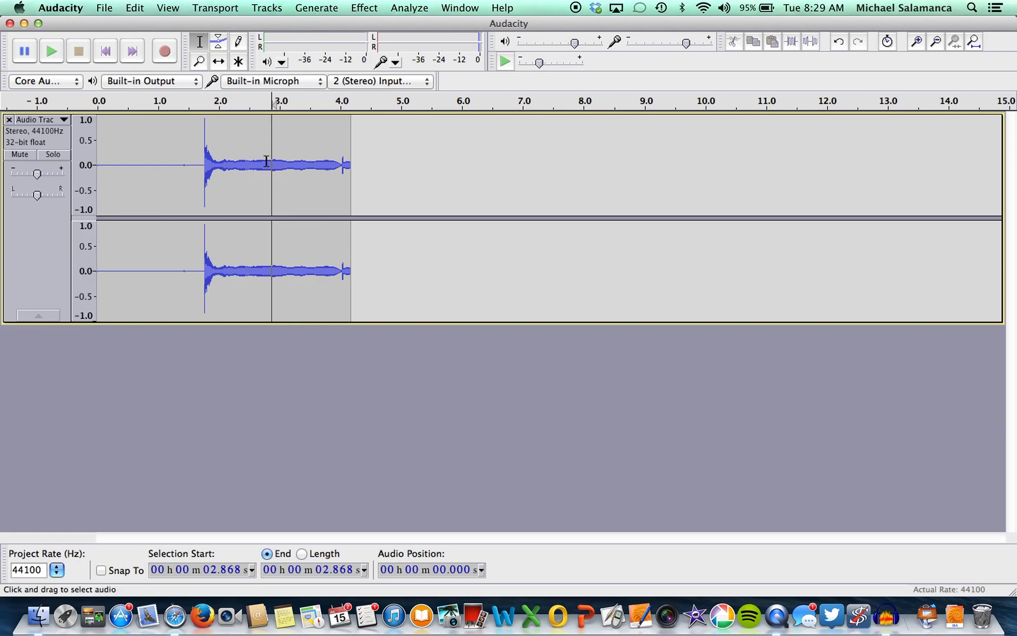
{"action": "left_click", "coordinate": [200, 62]}
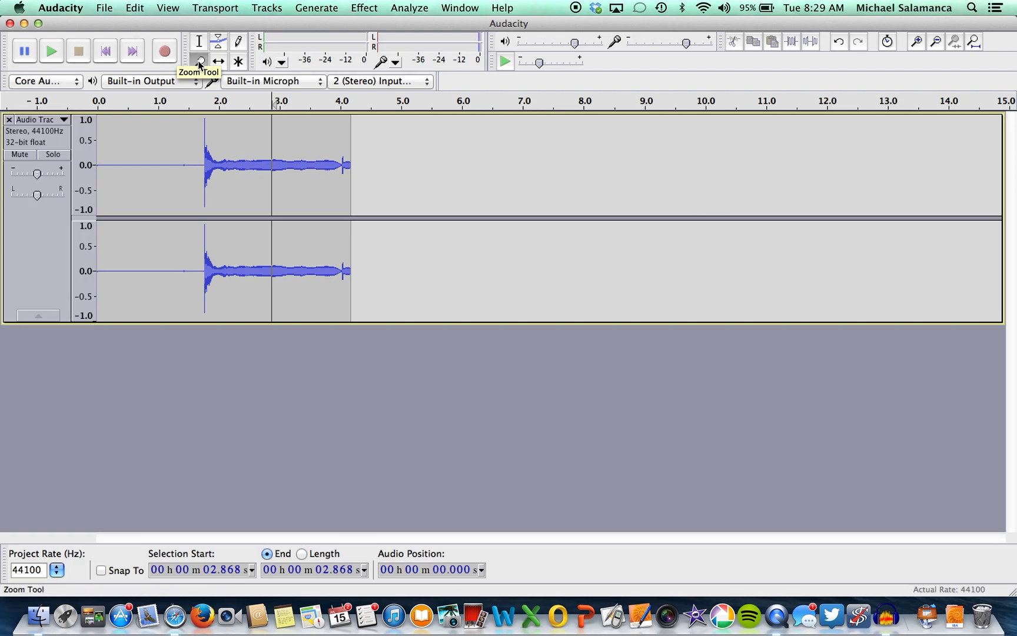
{"action": "left_click", "coordinate": [913, 41]}
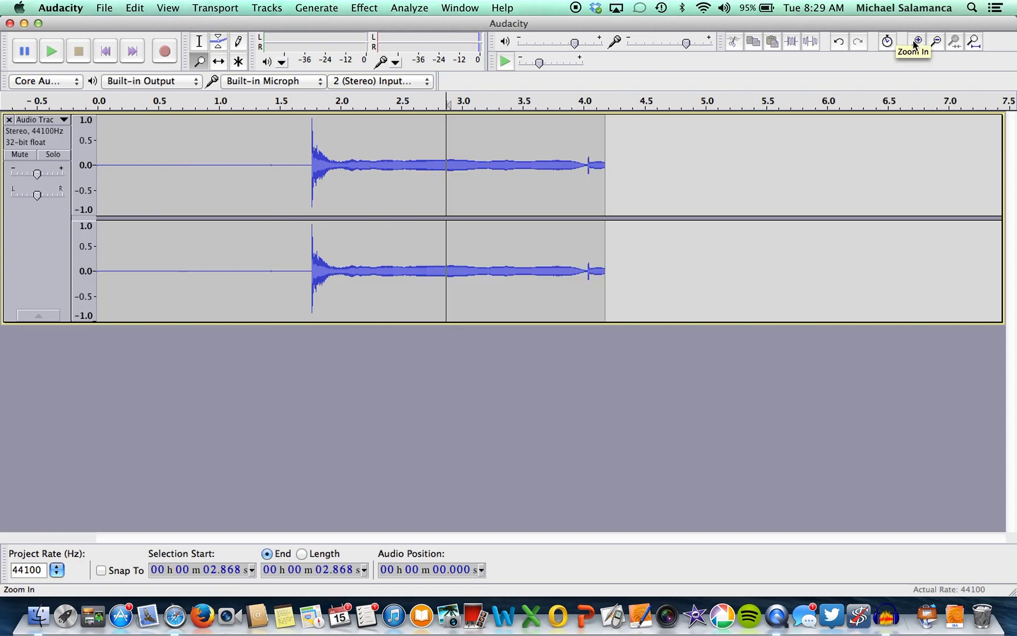
{"action": "left_click", "coordinate": [935, 45]}
{"action": "left_click", "coordinate": [915, 45]}
{"action": "left_click", "coordinate": [937, 45]}
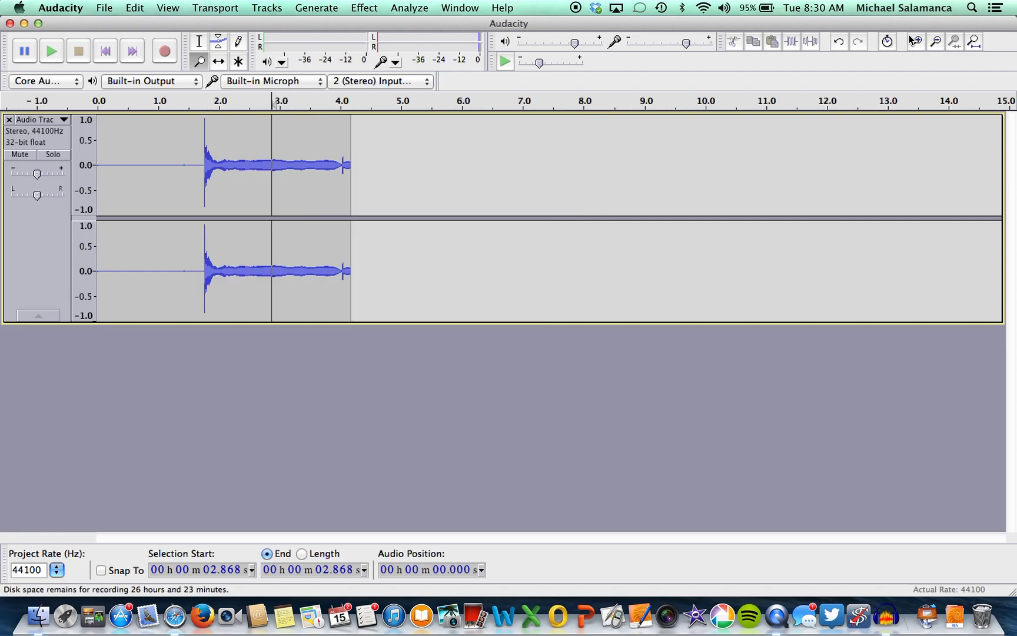
Step: Zoom in to about 2.864–2.871 s until single sine cycles show, then delete the tone track
{"action": "left_click", "coordinate": [918, 41]}
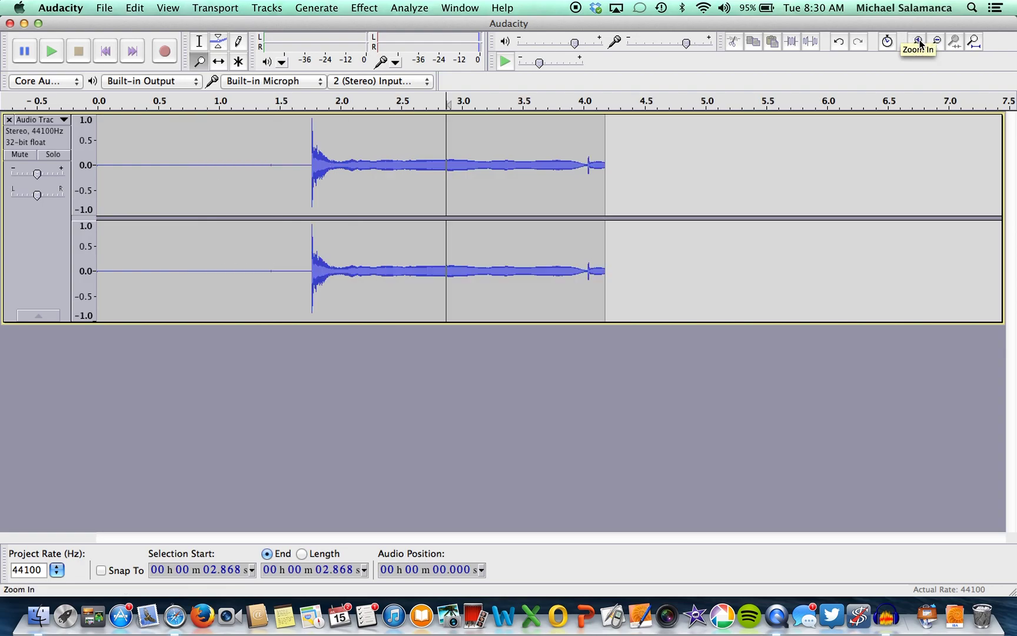
{"action": "left_click", "coordinate": [918, 41]}
{"action": "left_click", "coordinate": [918, 42]}
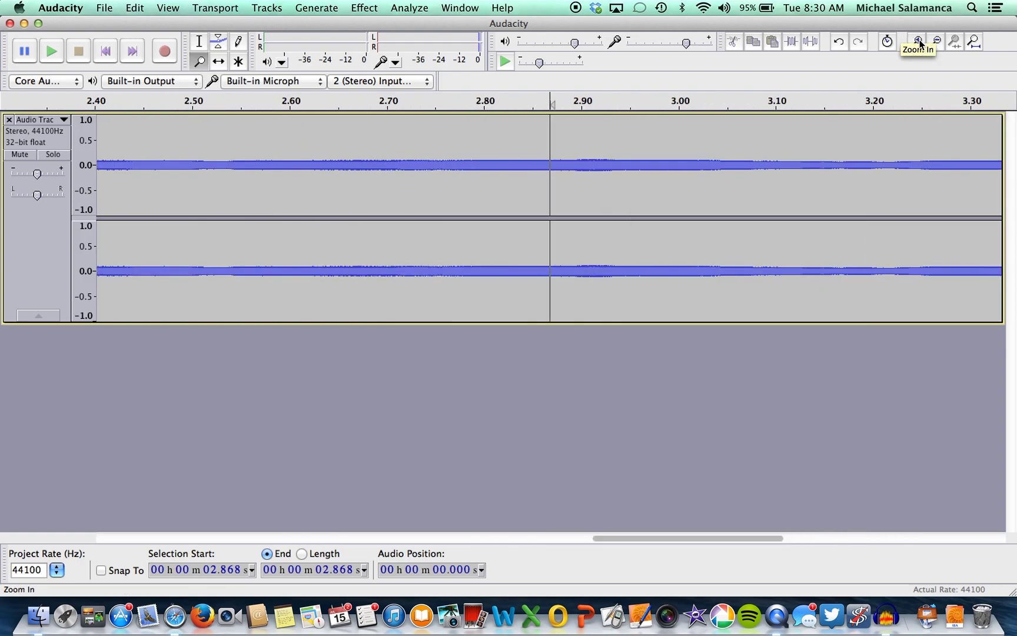
{"action": "left_click", "coordinate": [918, 41]}
{"action": "left_click", "coordinate": [918, 41]}
{"action": "left_click", "coordinate": [919, 41]}
{"action": "left_click", "coordinate": [918, 41]}
{"action": "left_click", "coordinate": [918, 41]}
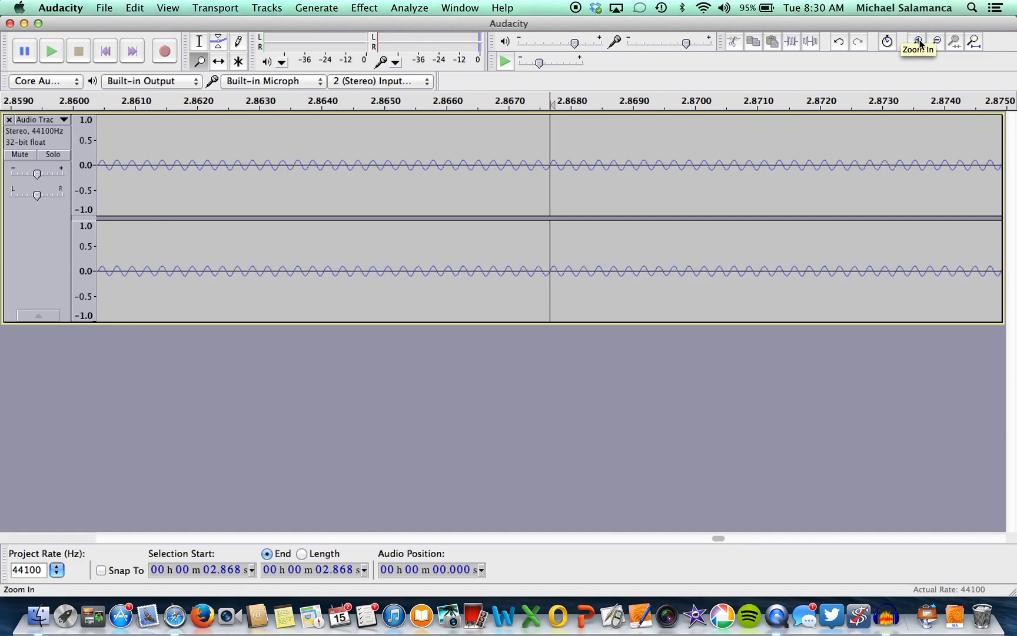
{"action": "left_click", "coordinate": [918, 41]}
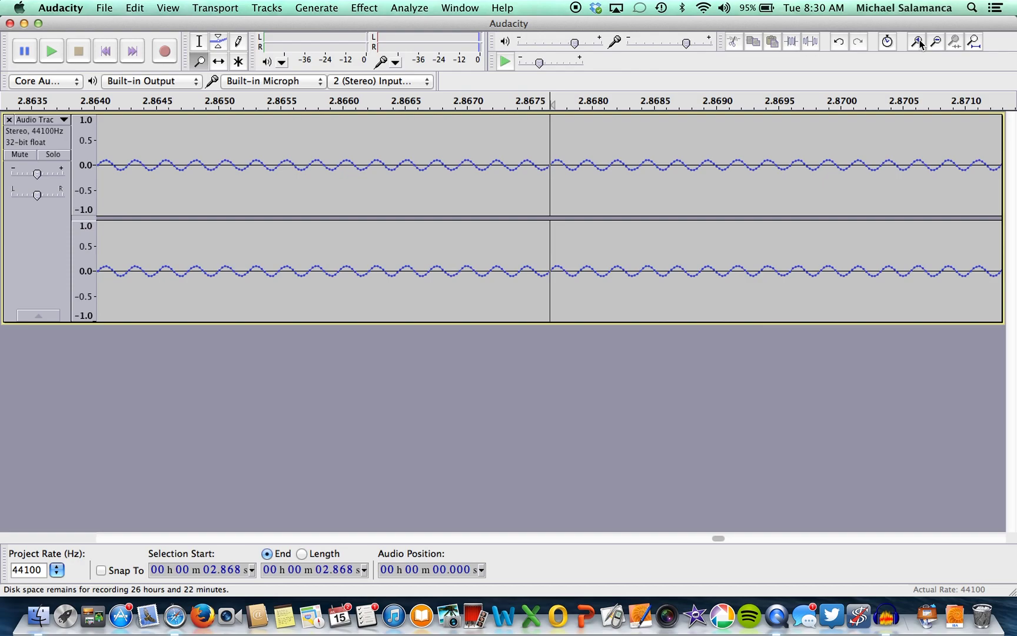
{"action": "left_click", "coordinate": [9, 120]}
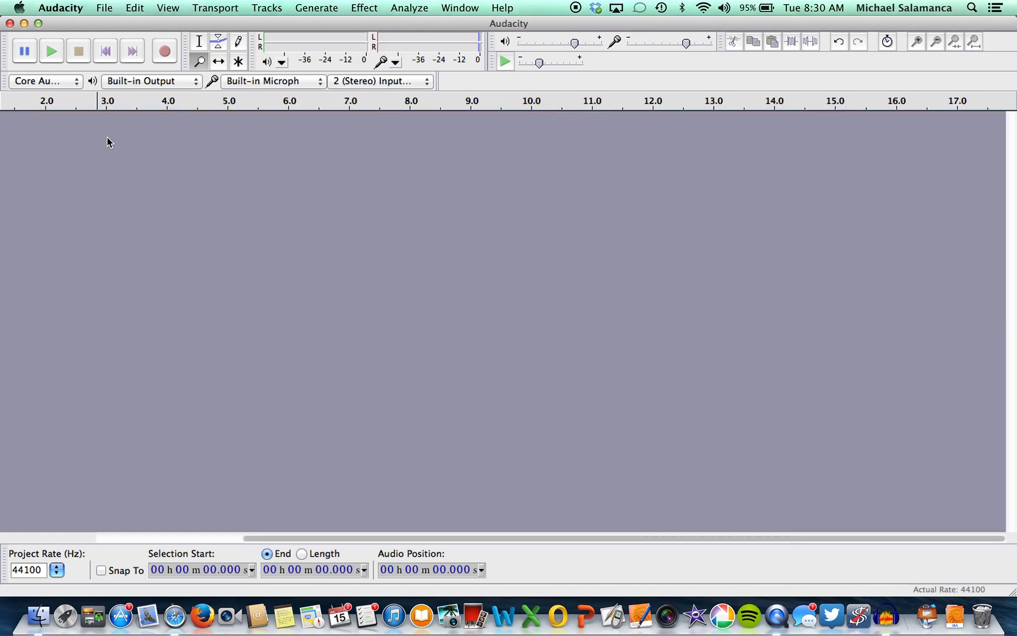
Step: Record a new ~4.4 s clip and select 1.405–1.556 s just after its spike
{"action": "left_click", "coordinate": [166, 50]}
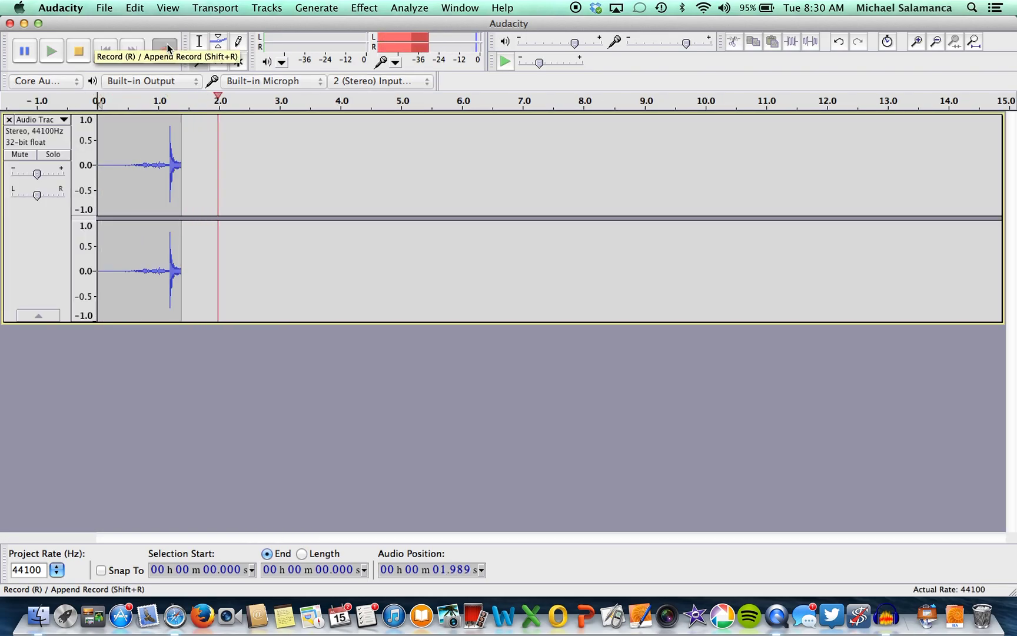
{"action": "left_click", "coordinate": [77, 52]}
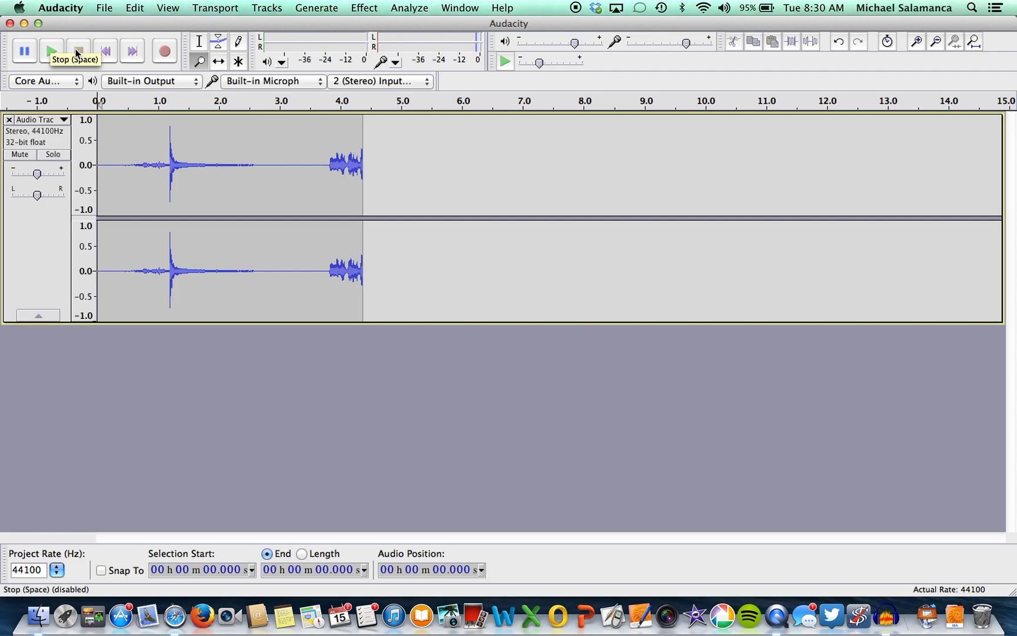
{"action": "left_click", "coordinate": [201, 44]}
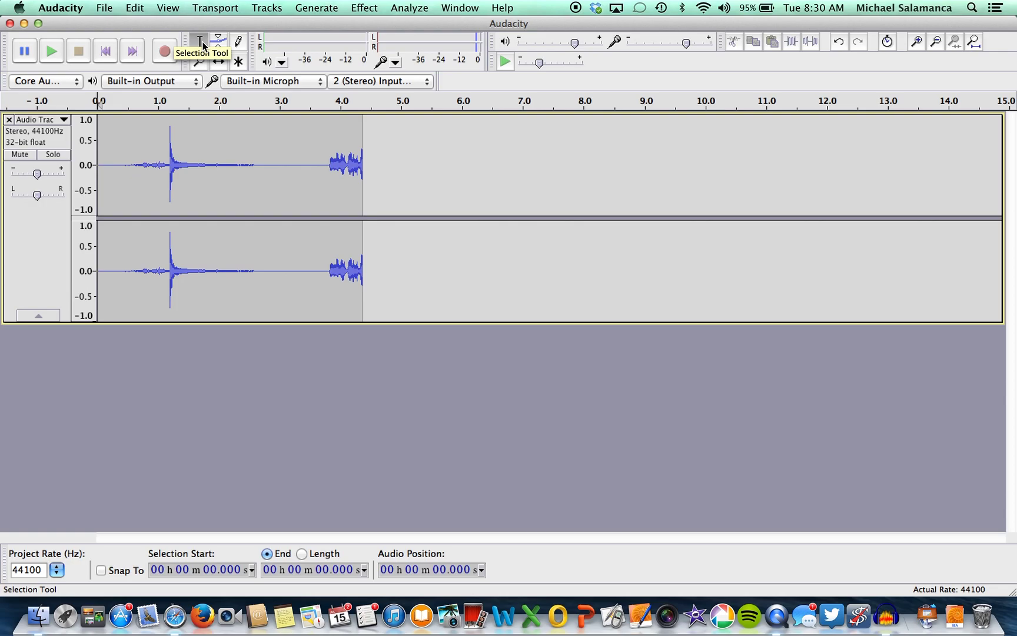
{"action": "left_click_drag", "start_coordinate": [185, 164], "coordinate": [194, 169]}
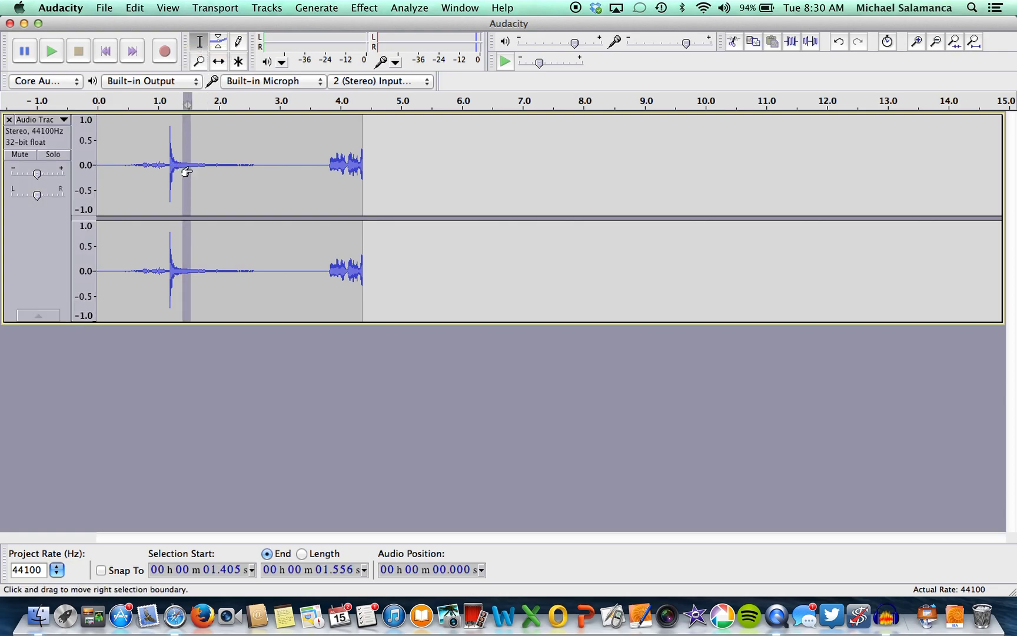
Step: Plot the selection's spectrum, peaking at 4154 Hz (C8) at -24.3 dB, then close the window
{"action": "left_click", "coordinate": [403, 9]}
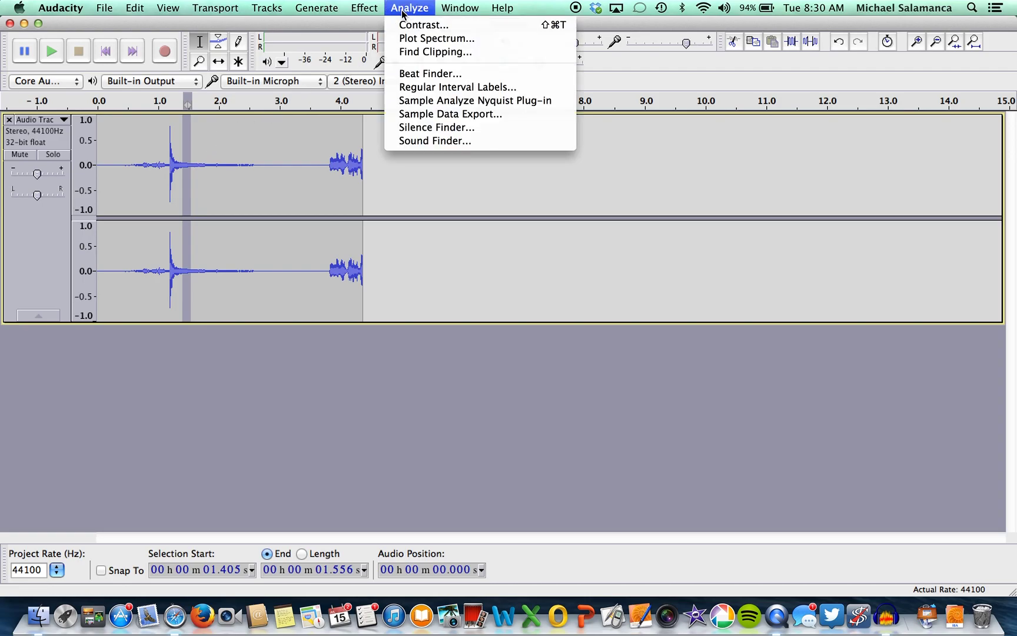
{"action": "left_click", "coordinate": [411, 39]}
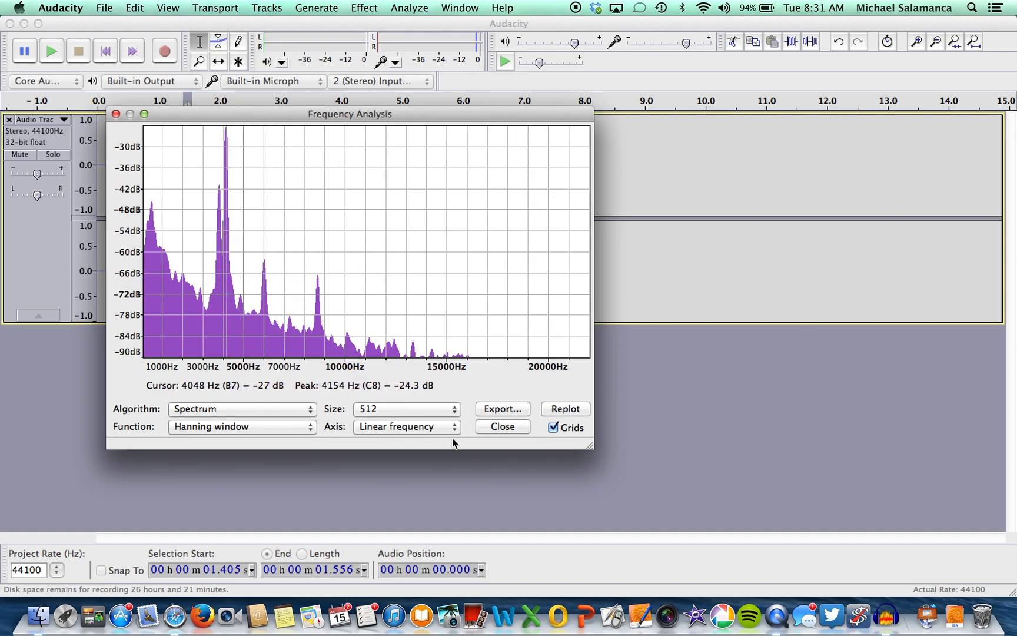
{"action": "left_click", "coordinate": [310, 392]}
{"action": "left_click", "coordinate": [510, 428]}
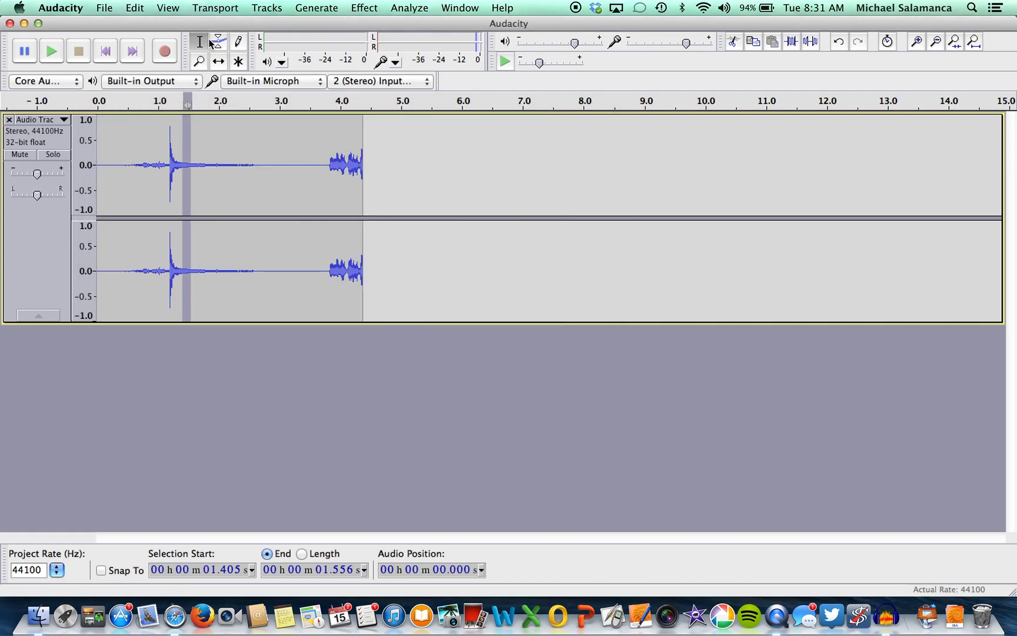
Step: Place the cursor at 1.428 s and zoom in to 1.4240–1.4315 s to reveal the sine cycles
{"action": "left_click", "coordinate": [190, 165]}
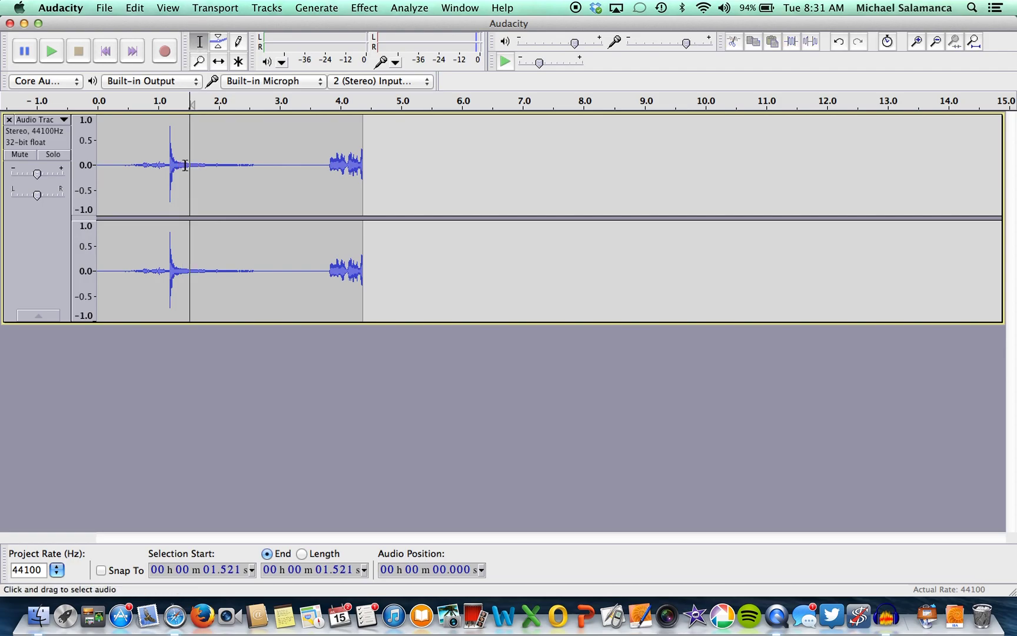
{"action": "left_click", "coordinate": [184, 166]}
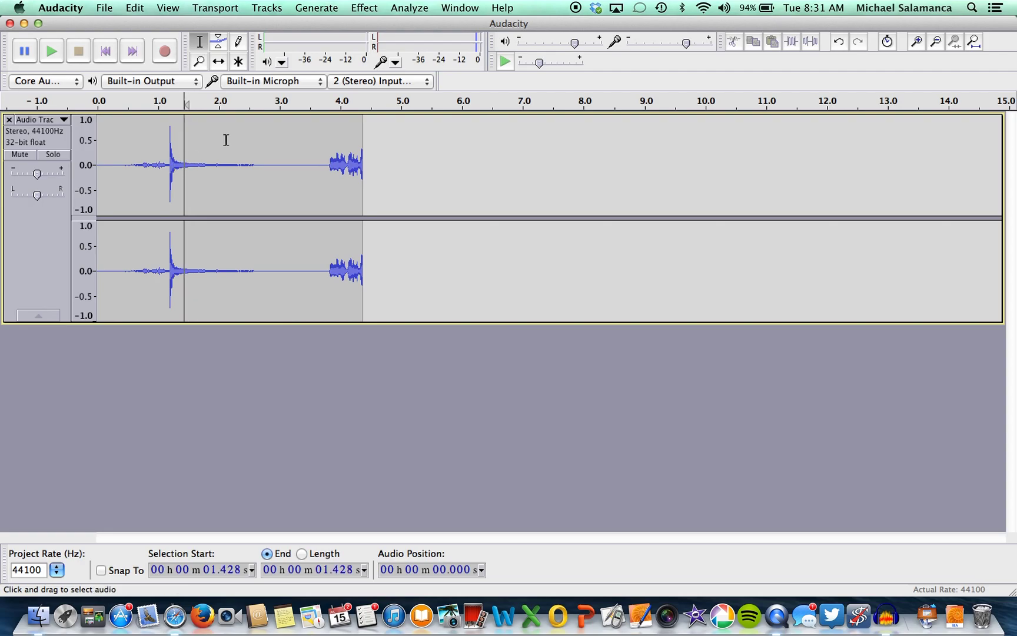
{"action": "left_click", "coordinate": [201, 60]}
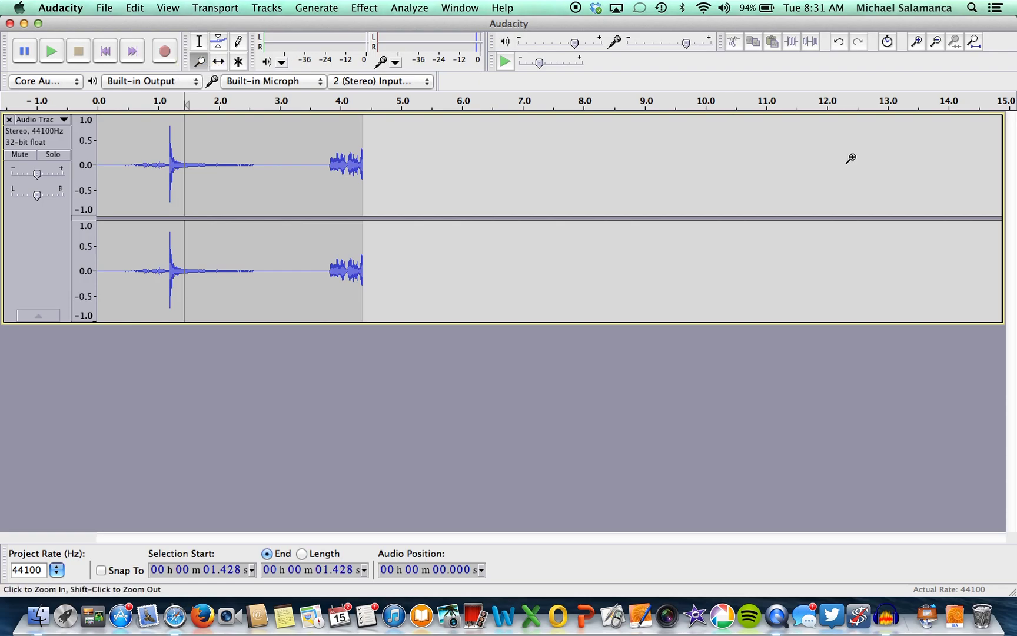
{"action": "left_click", "coordinate": [919, 42]}
{"action": "left_click", "coordinate": [918, 42]}
{"action": "left_click", "coordinate": [919, 42]}
{"action": "left_click", "coordinate": [918, 43]}
{"action": "left_click", "coordinate": [918, 43]}
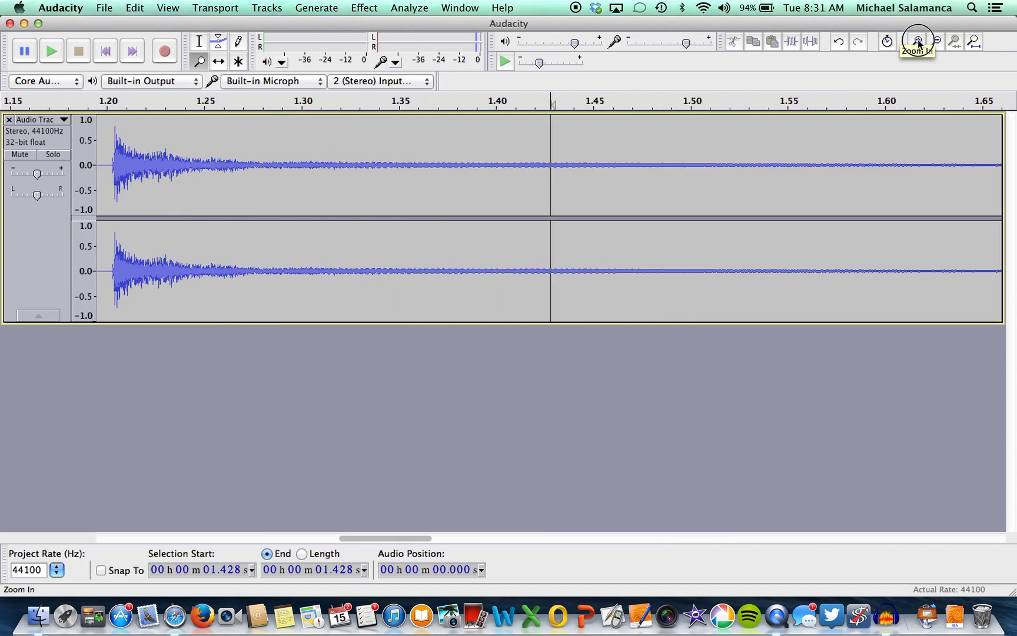
{"action": "left_click", "coordinate": [918, 43]}
{"action": "left_click", "coordinate": [918, 42]}
{"action": "left_click", "coordinate": [918, 42]}
{"action": "left_click", "coordinate": [919, 43]}
{"action": "left_click", "coordinate": [919, 43]}
{"action": "left_click", "coordinate": [919, 42]}
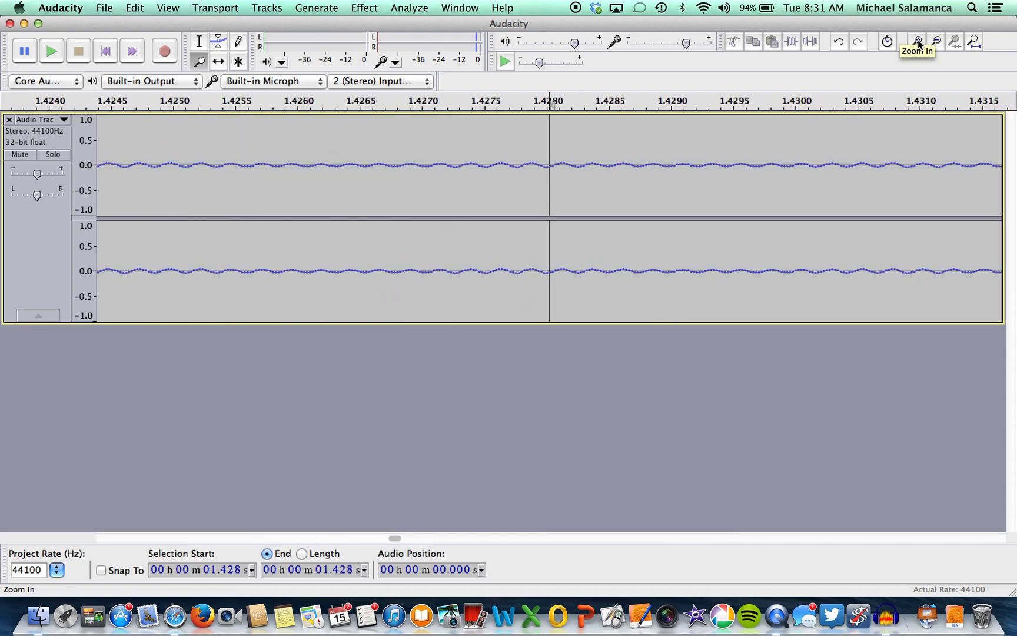